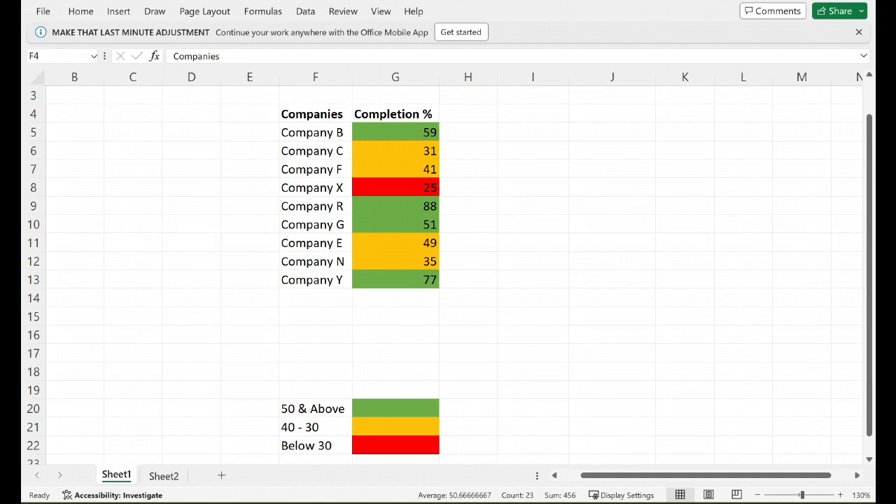
{"action": "left_click", "coordinate": [395, 132]}
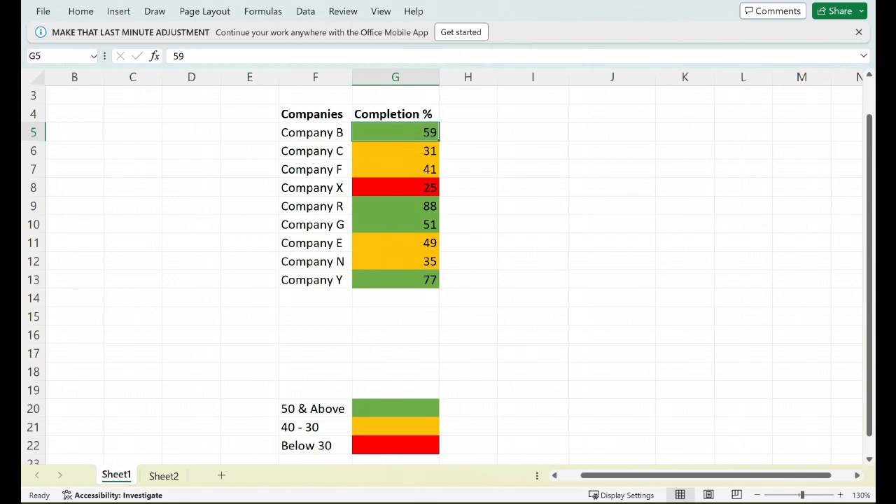
{"action": "right_click", "coordinate": [415, 133]}
{"action": "key", "text": "Escape"}
{"action": "right_click", "coordinate": [408, 133]}
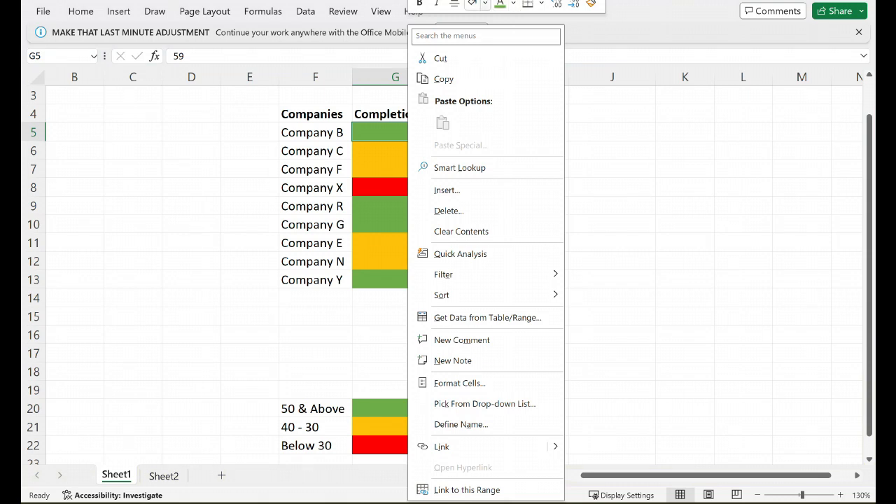
{"action": "key", "text": "Escape"}
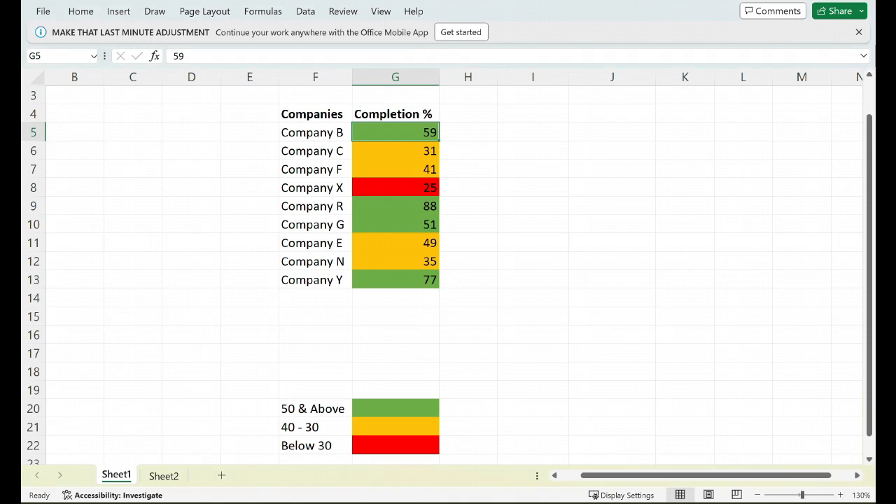
- Test the colour rules on Sheet1 by entering 51 as Company C's completion in G6 and restoring it to 31
{"action": "key", "text": "Down"}
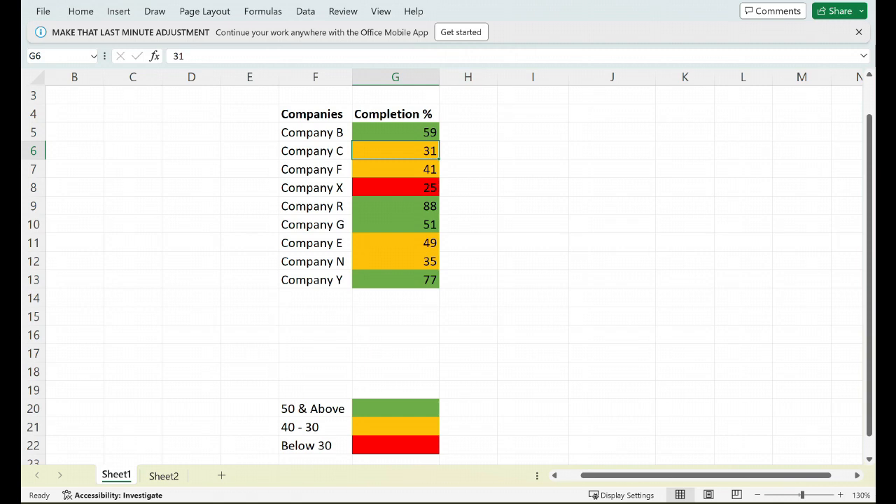
{"action": "type", "text": "51"}
{"action": "key", "text": "Return"}
{"action": "key", "text": "Up"}
{"action": "type", "text": "31"}
{"action": "key", "text": "Return"}
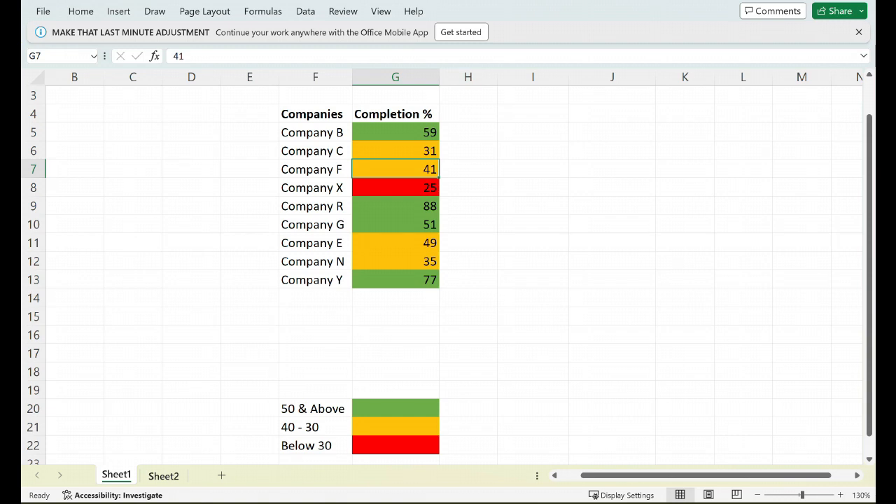
- On Sheet2, start a new conditional formatting rule for the completion percentages in G8:G16
{"action": "left_click", "coordinate": [163, 476]}
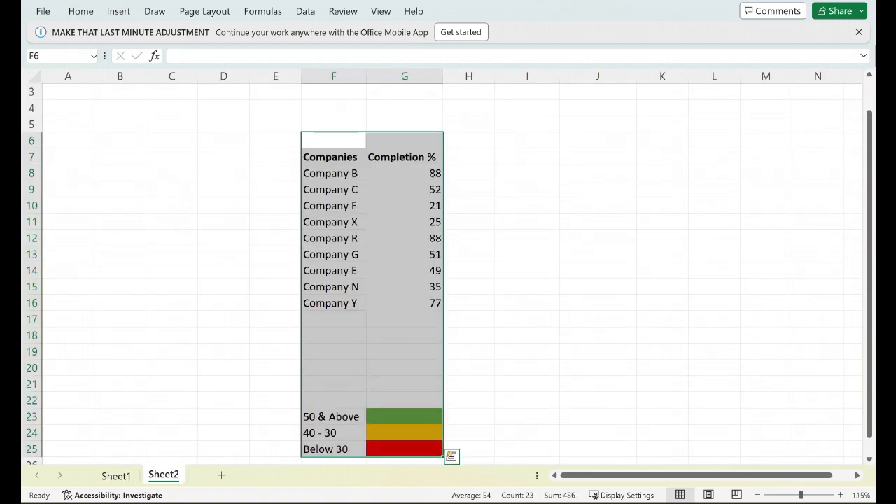
{"action": "left_click", "coordinate": [404, 189]}
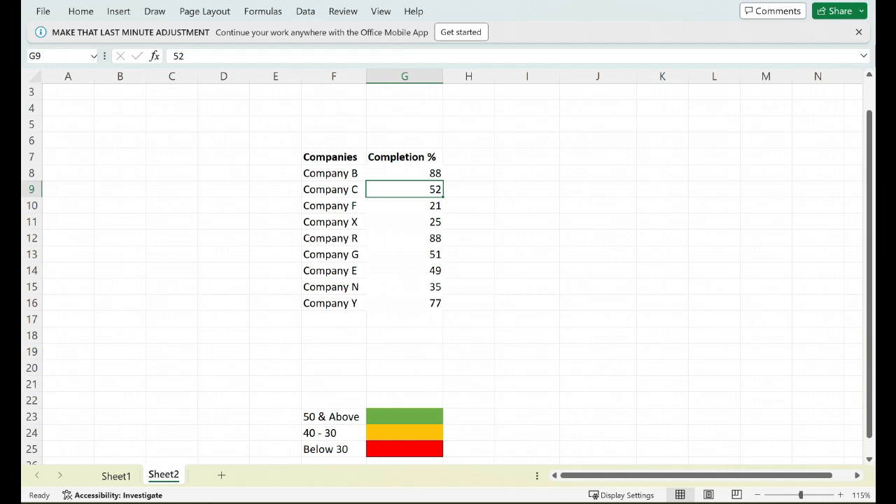
{"action": "left_click_drag", "start_coordinate": [405, 173], "coordinate": [404, 303]}
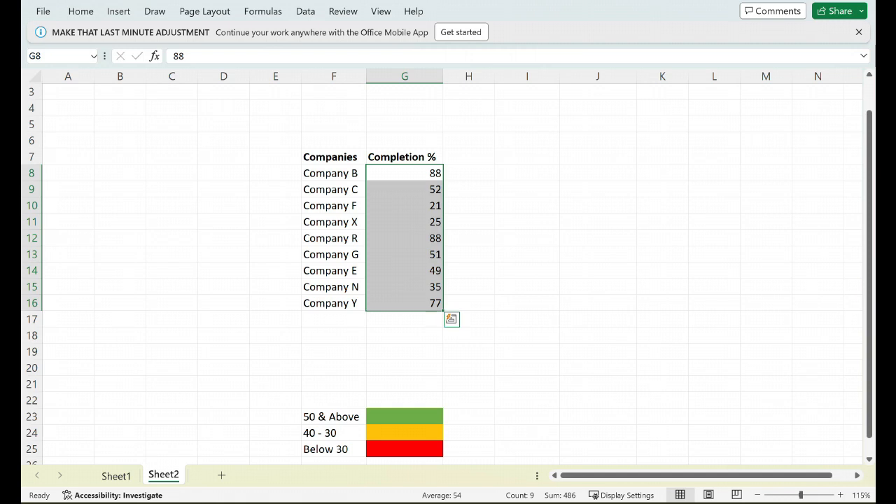
{"action": "left_click", "coordinate": [81, 11]}
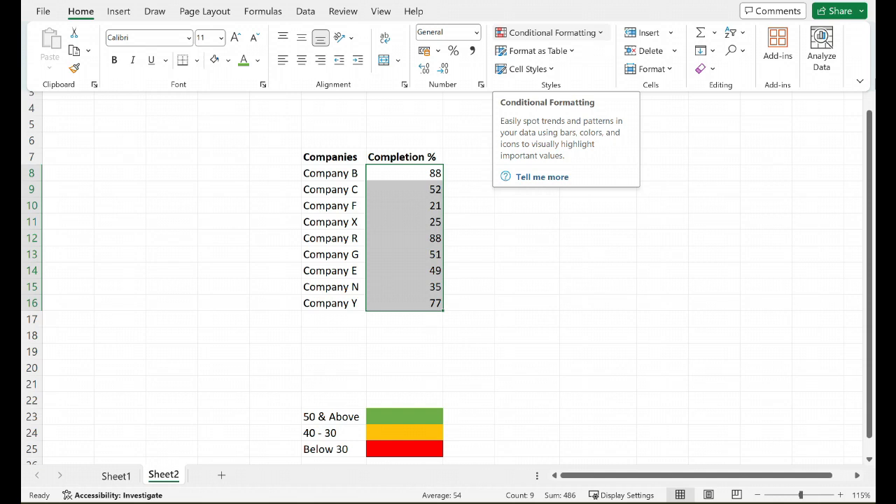
{"action": "left_click", "coordinate": [549, 32]}
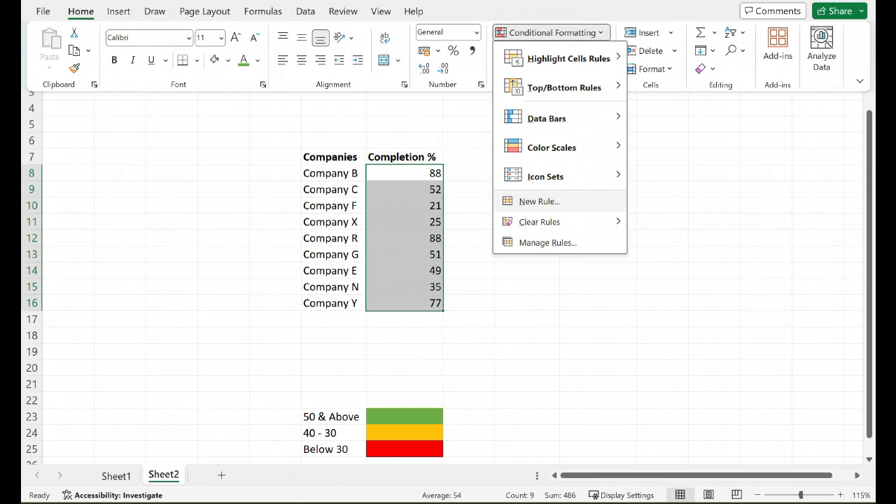
{"action": "left_click", "coordinate": [539, 201]}
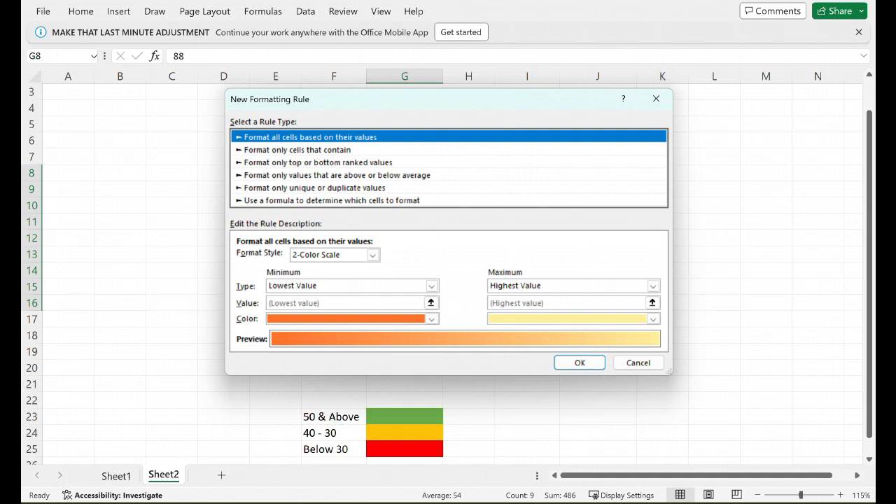
- Make the rule format only cells that contain a cell value between 50 and 100
{"action": "left_click", "coordinate": [297, 150]}
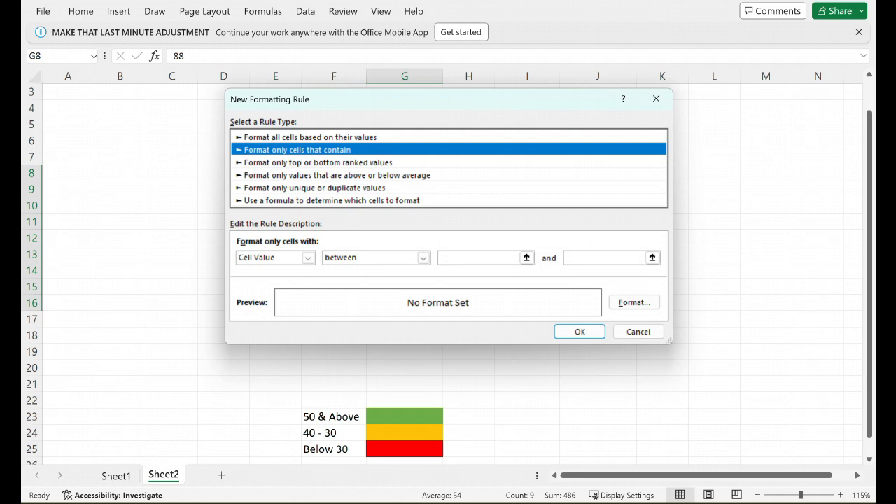
{"action": "left_click", "coordinate": [308, 259]}
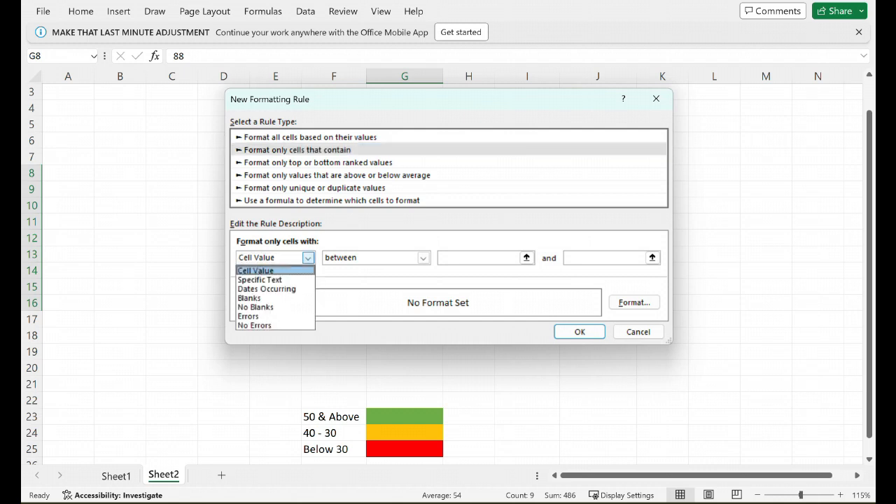
{"action": "left_click", "coordinate": [308, 258]}
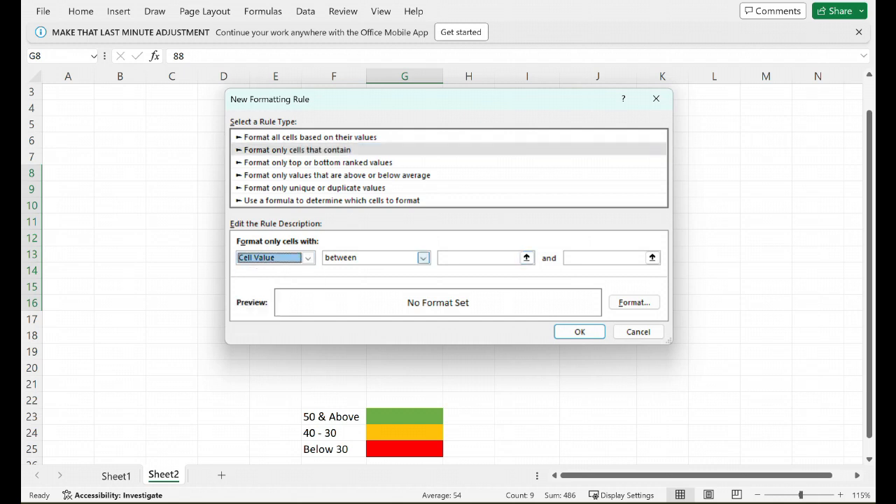
{"action": "left_click", "coordinate": [527, 258]}
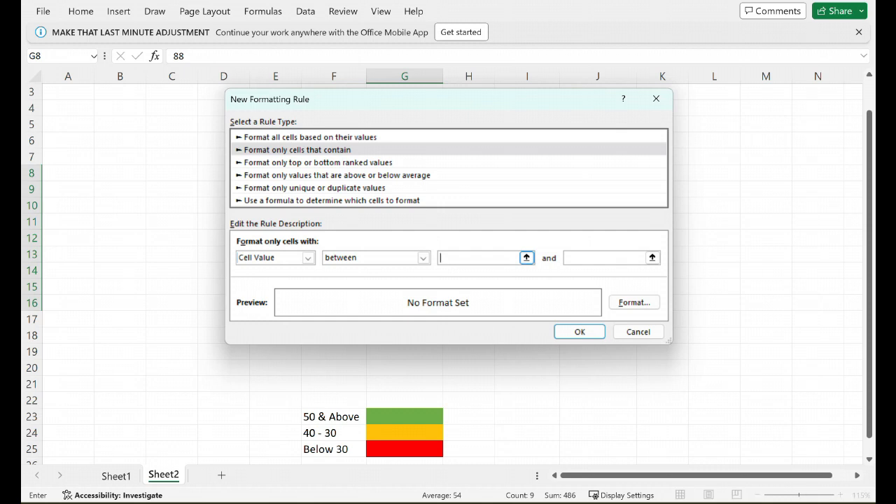
{"action": "type", "text": "50"}
{"action": "type", "text": "100"}
{"action": "key", "text": "Tab"}
{"action": "key", "text": "Tab"}
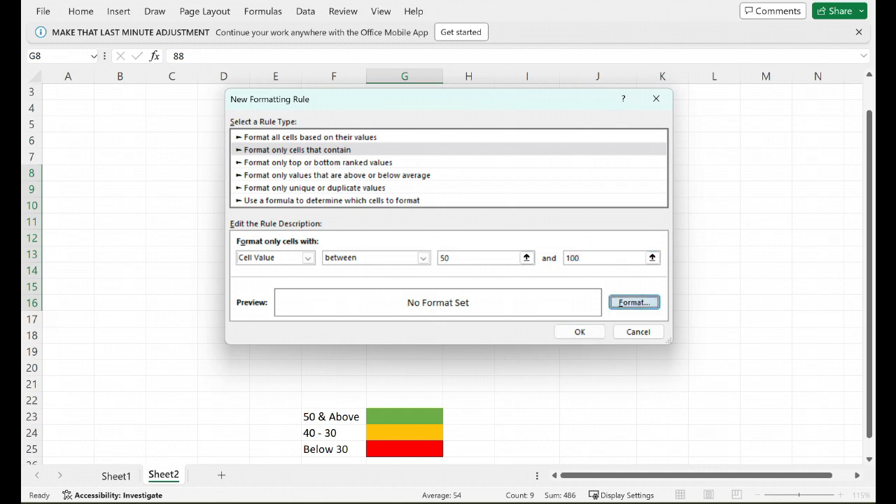
- Give the 50 to 100 rule a green background fill matching the legend and apply it
{"action": "key", "text": "Return"}
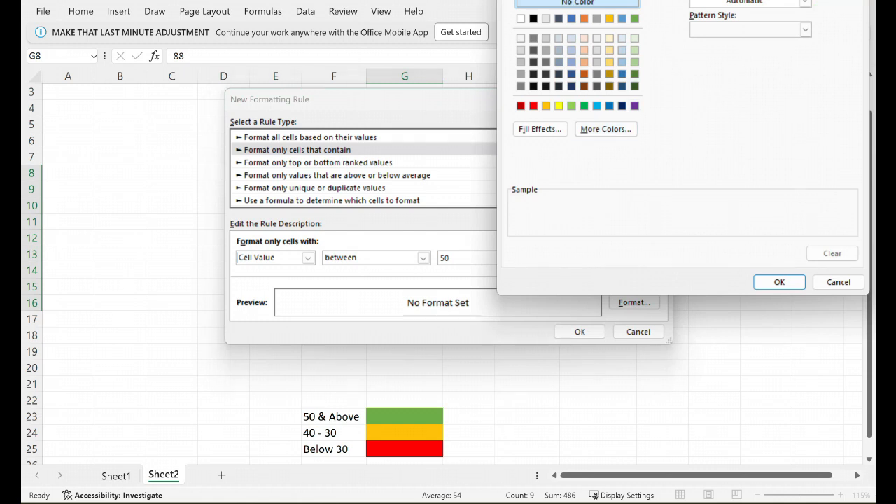
{"action": "left_click_drag", "start_coordinate": [660, 0], "coordinate": [630, 56]}
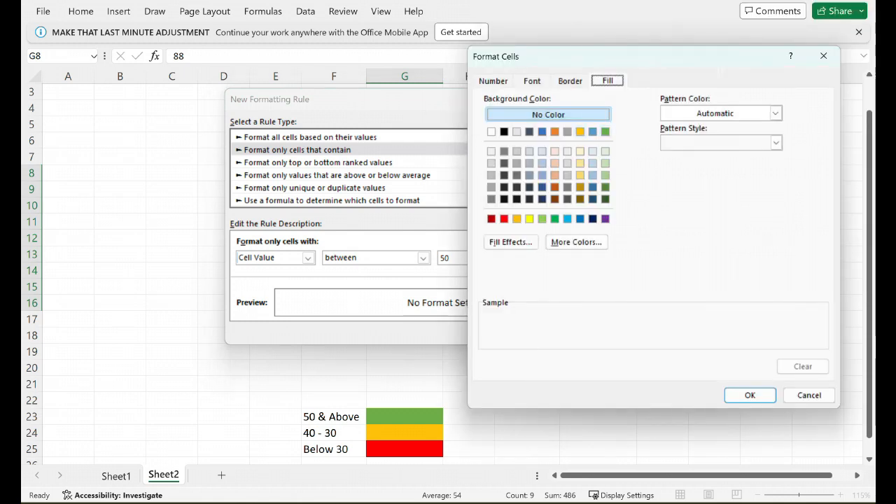
{"action": "left_click", "coordinate": [606, 132]}
{"action": "left_click", "coordinate": [750, 396]}
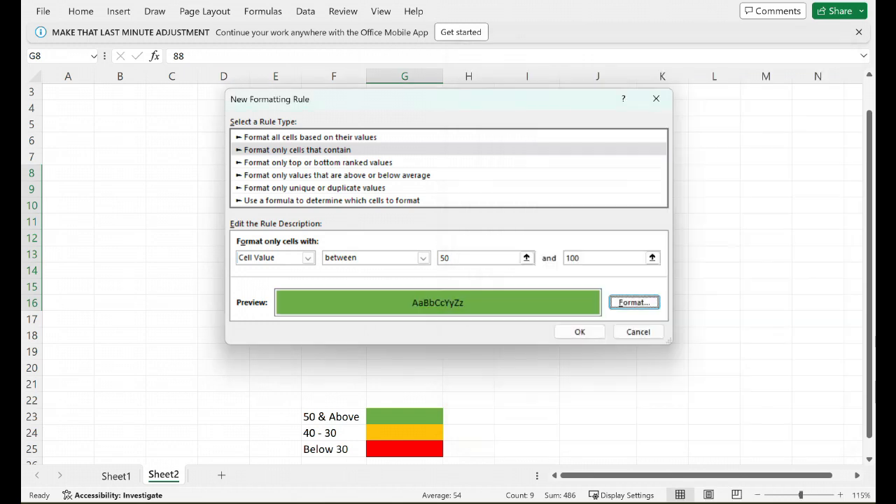
{"action": "key", "text": "Tab"}
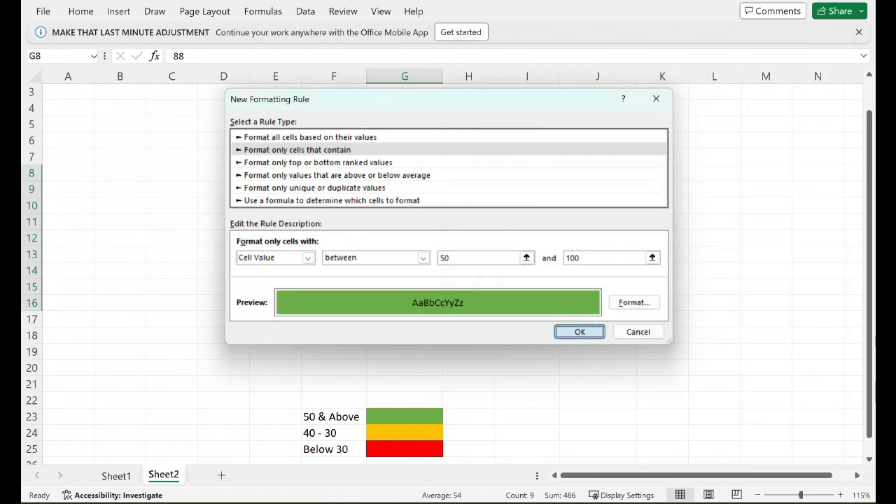
{"action": "key", "text": "Return"}
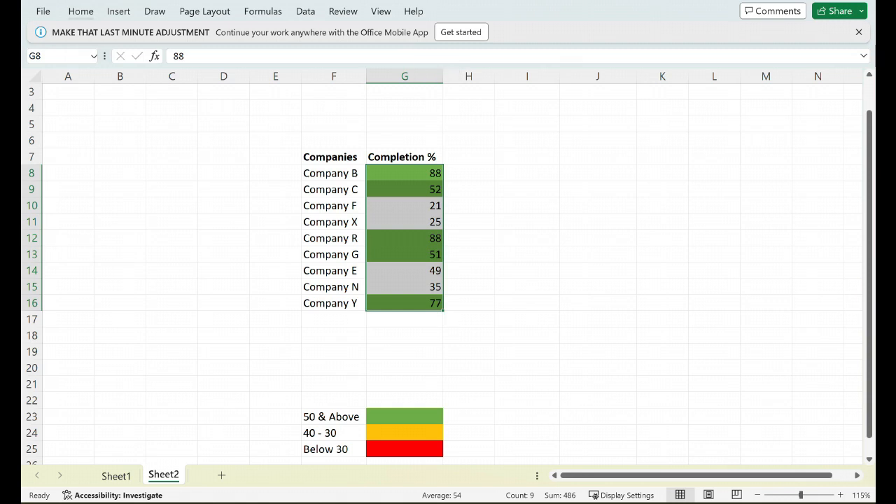
- Create a second conditional formatting rule for G8:G16 covering only cells with a value between 49 and 30
{"action": "left_click", "coordinate": [81, 11]}
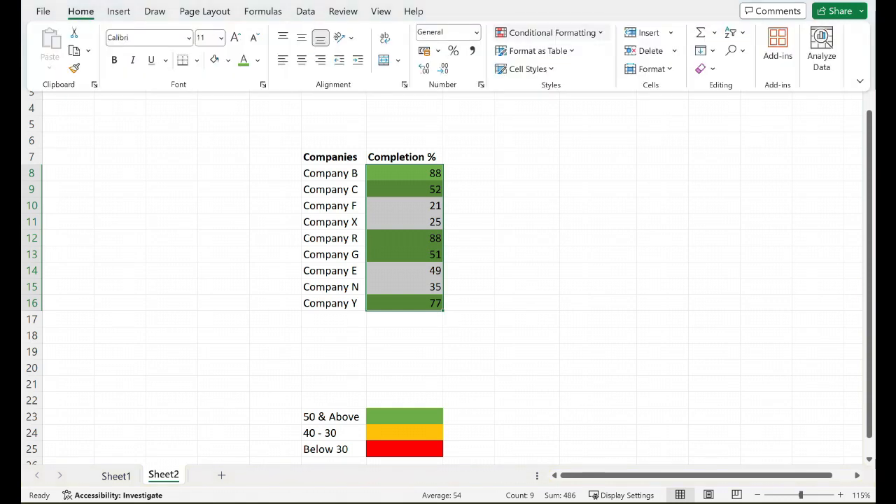
{"action": "left_click", "coordinate": [550, 32]}
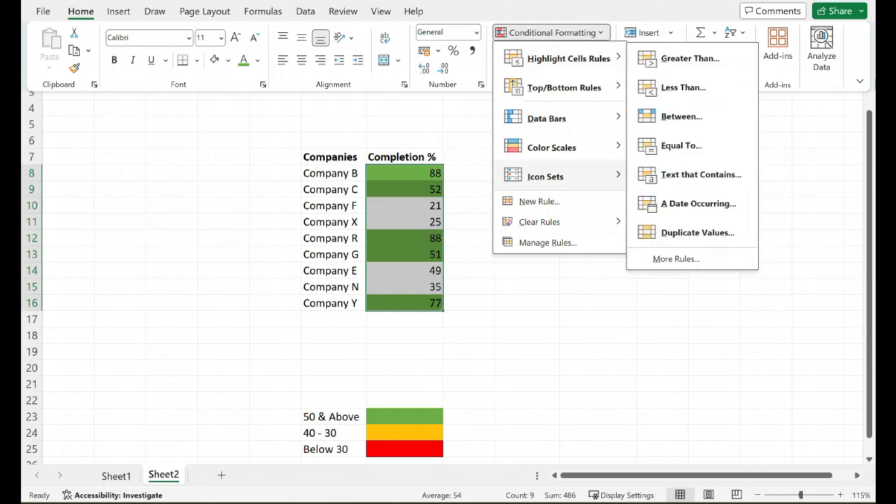
{"action": "mouse_move", "coordinate": [539, 222]}
{"action": "left_click", "coordinate": [540, 202]}
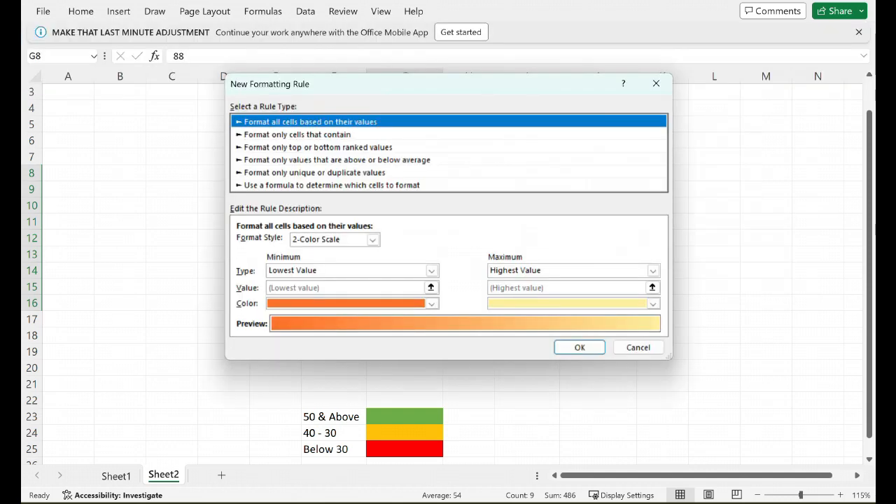
{"action": "left_click", "coordinate": [298, 134]}
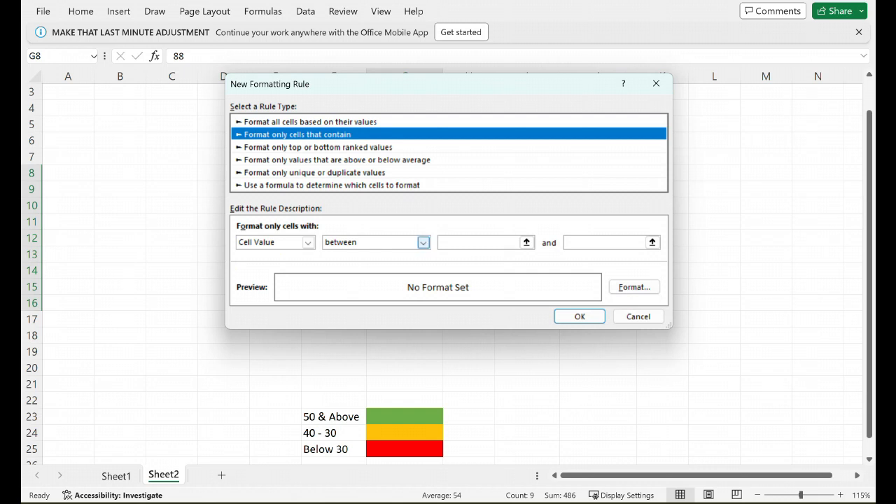
{"action": "left_click", "coordinate": [526, 242]}
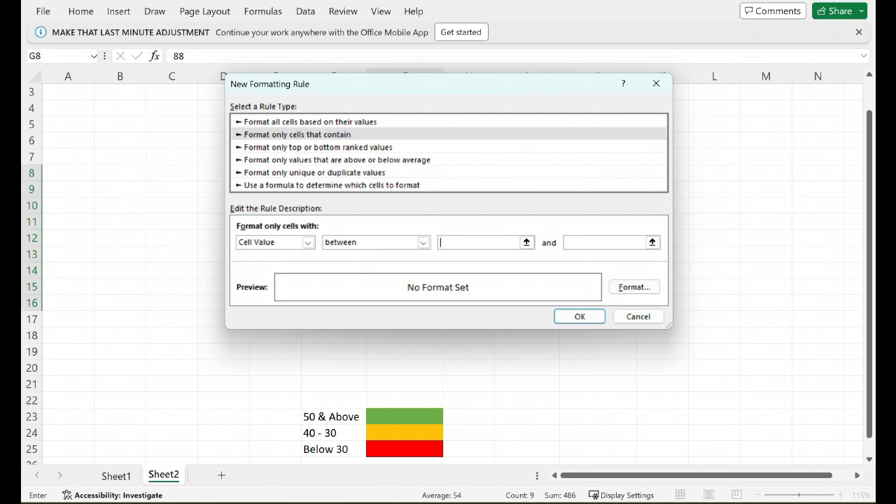
{"action": "type", "text": "49"}
{"action": "type", "text": "30"}
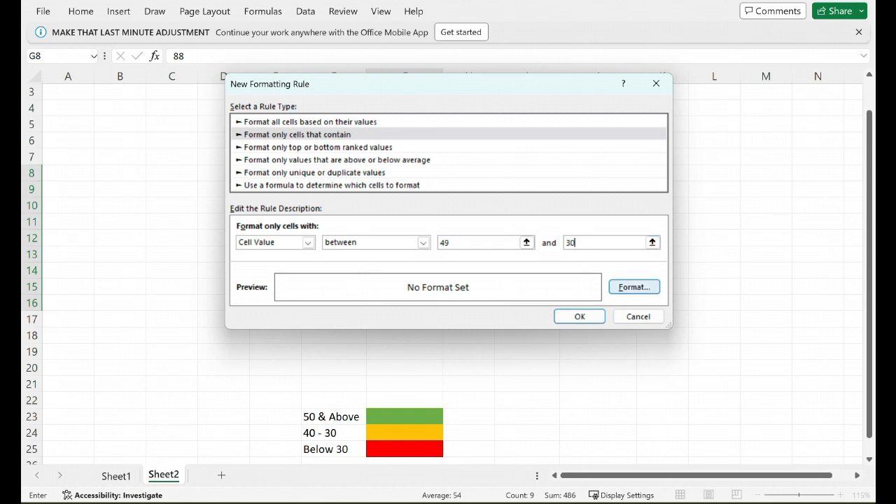
- Give the 49 to 30 rule a gold background fill matching the legend and apply it
{"action": "left_click", "coordinate": [634, 287]}
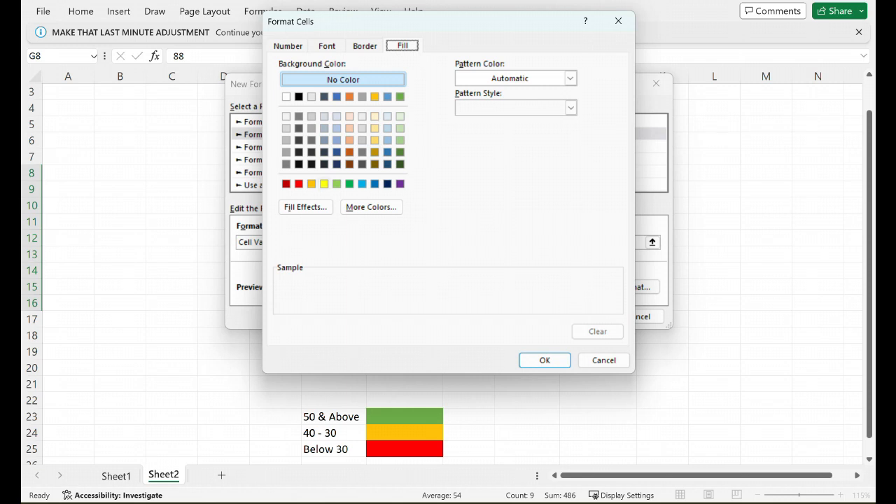
{"action": "left_click", "coordinate": [324, 184]}
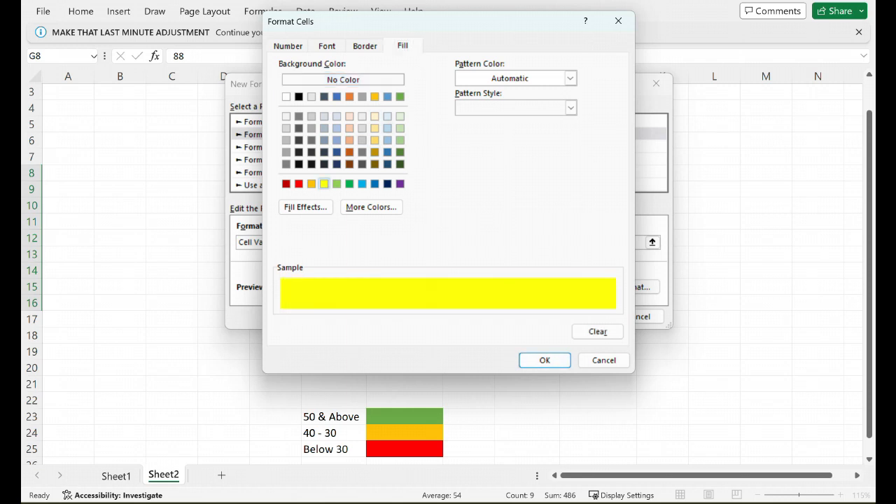
{"action": "left_click", "coordinate": [375, 96]}
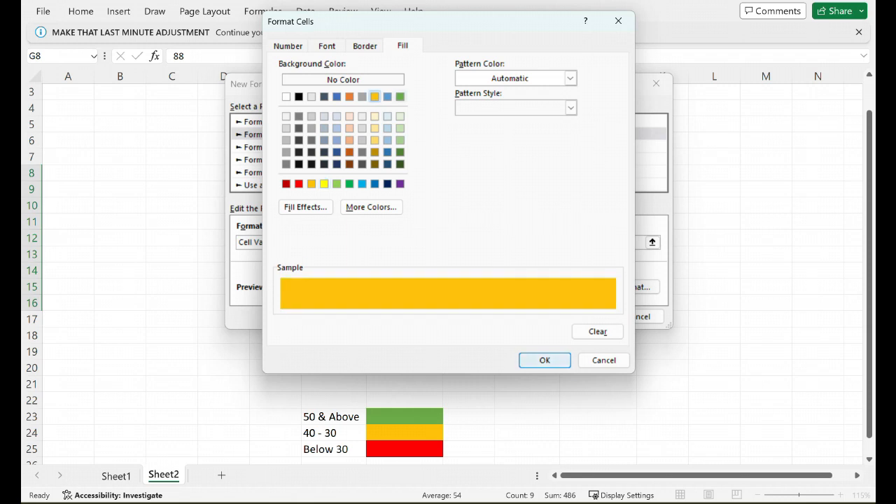
{"action": "left_click", "coordinate": [545, 360]}
{"action": "left_click", "coordinate": [580, 316]}
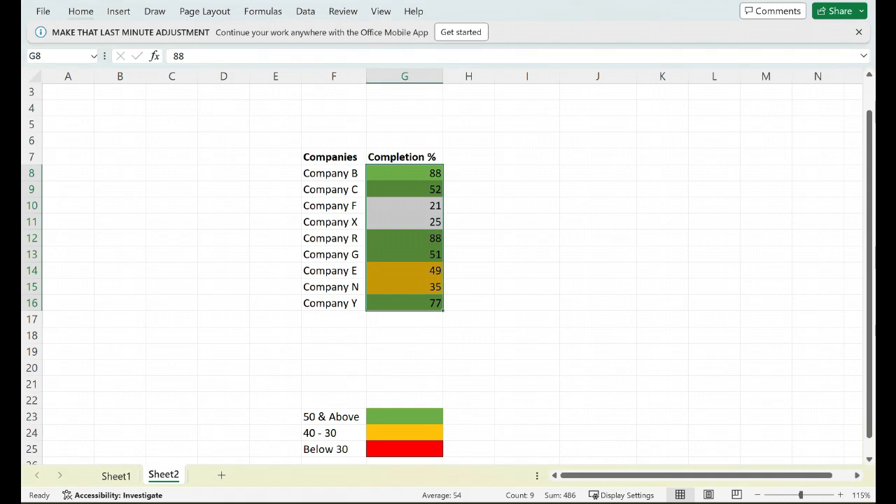
- Create a third conditional formatting rule for G8:G16 covering only cells with a value between 0 and 29
{"action": "left_click", "coordinate": [80, 11]}
{"action": "left_click", "coordinate": [550, 32]}
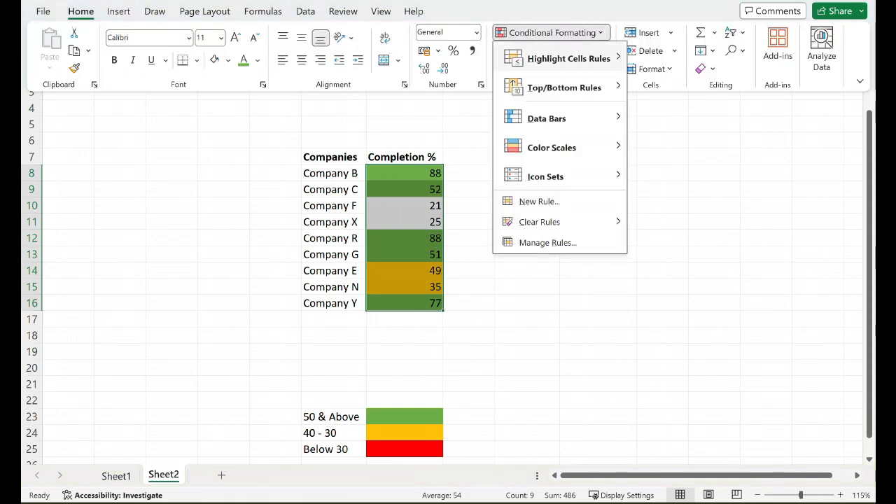
{"action": "left_click", "coordinate": [539, 201]}
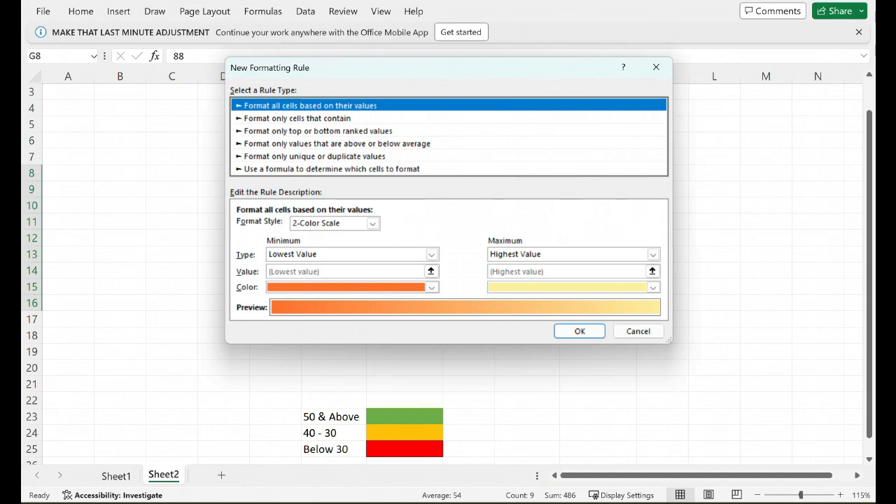
{"action": "left_click", "coordinate": [298, 118]}
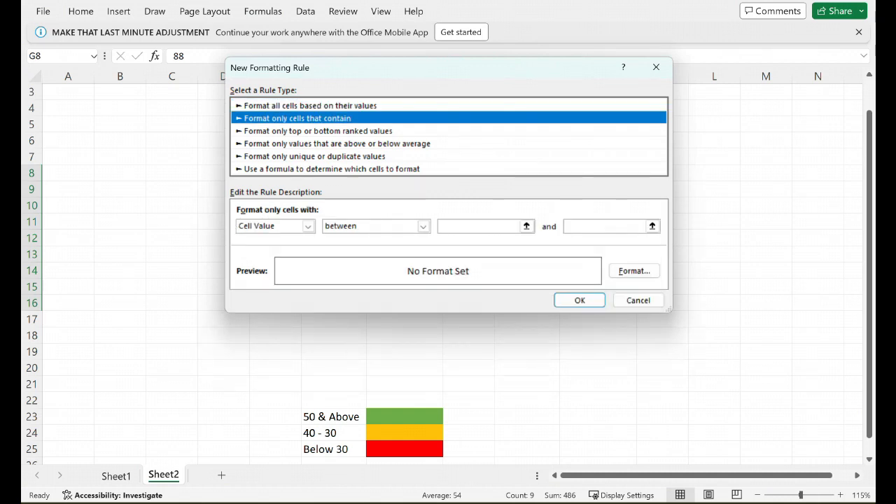
{"action": "left_click", "coordinate": [490, 226]}
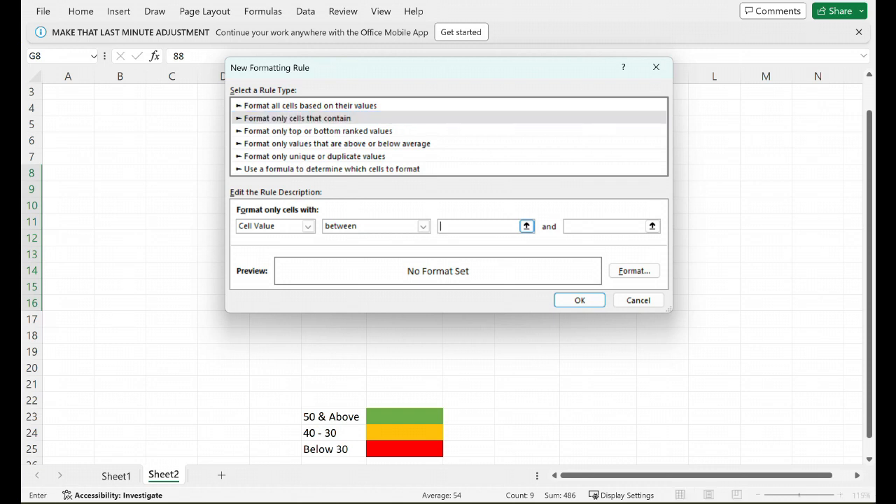
{"action": "type", "text": "29"}
{"action": "key", "text": "ctrl+a"}
{"action": "type", "text": "0"}
{"action": "left_click", "coordinate": [604, 226]}
{"action": "type", "text": "29"}
- Give the 0 to 29 rule a red background fill matching the legend and apply it
{"action": "left_click", "coordinate": [580, 301]}
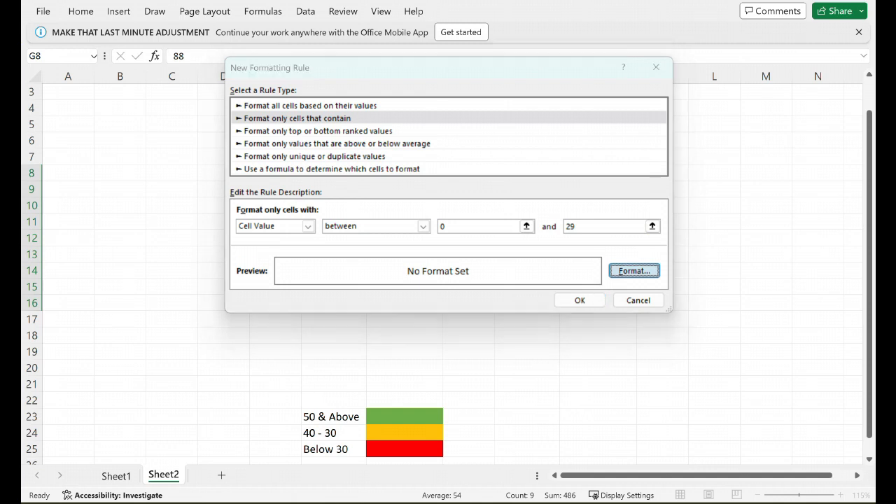
{"action": "left_click", "coordinate": [634, 271]}
{"action": "left_click", "coordinate": [299, 168]}
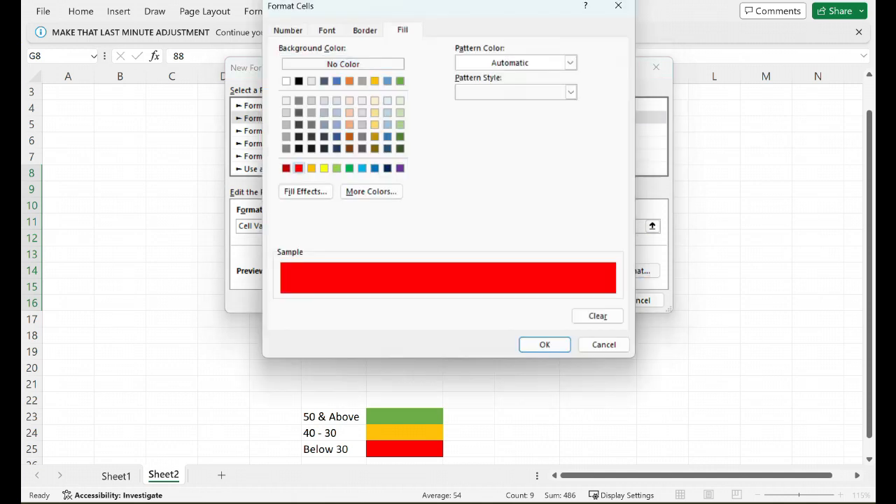
{"action": "left_click", "coordinate": [545, 345]}
{"action": "left_click", "coordinate": [580, 301]}
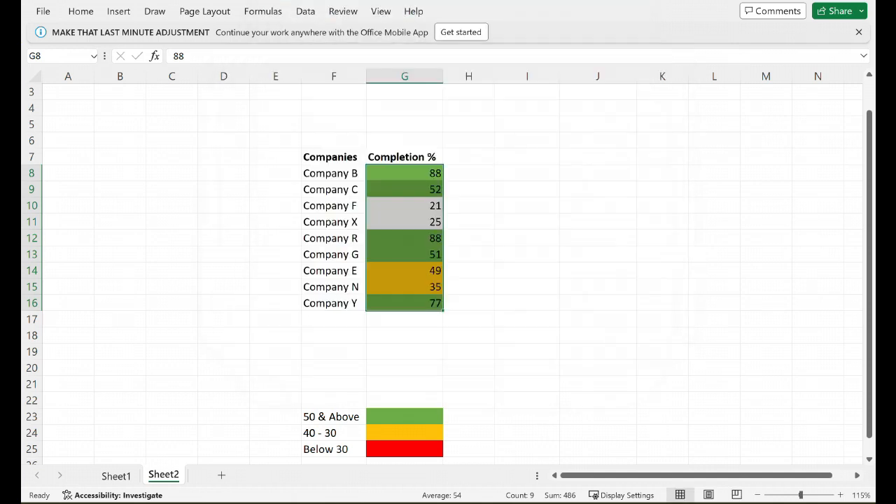
{"action": "left_click", "coordinate": [527, 222]}
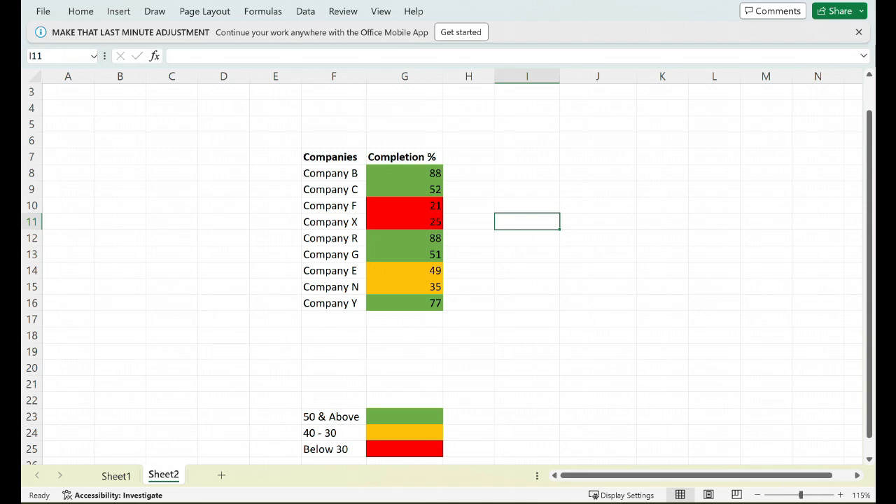
- Test the colour rules by entering 21 and 45 in turn as Company C's completion percentage
{"action": "left_click", "coordinate": [405, 190]}
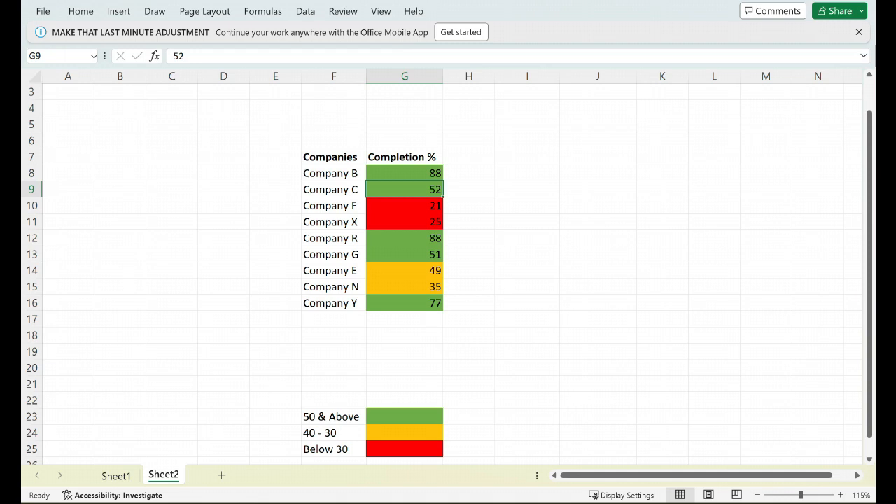
{"action": "type", "text": "21"}
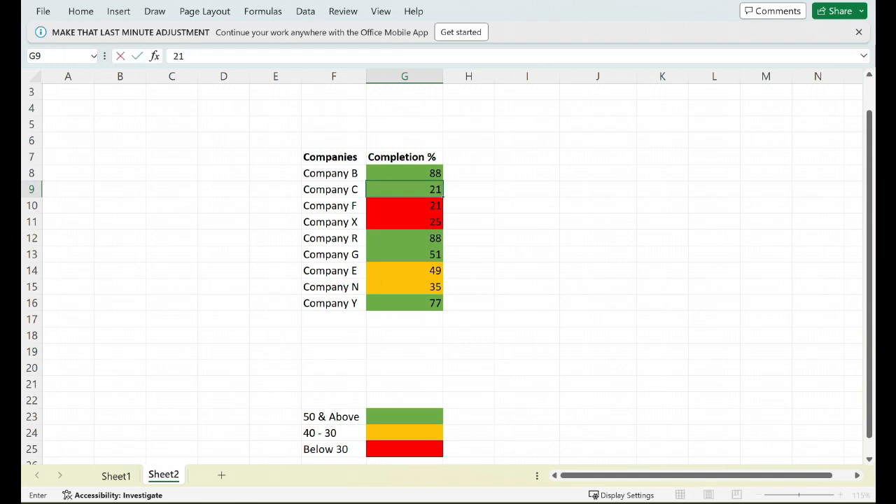
{"action": "key", "text": "Return"}
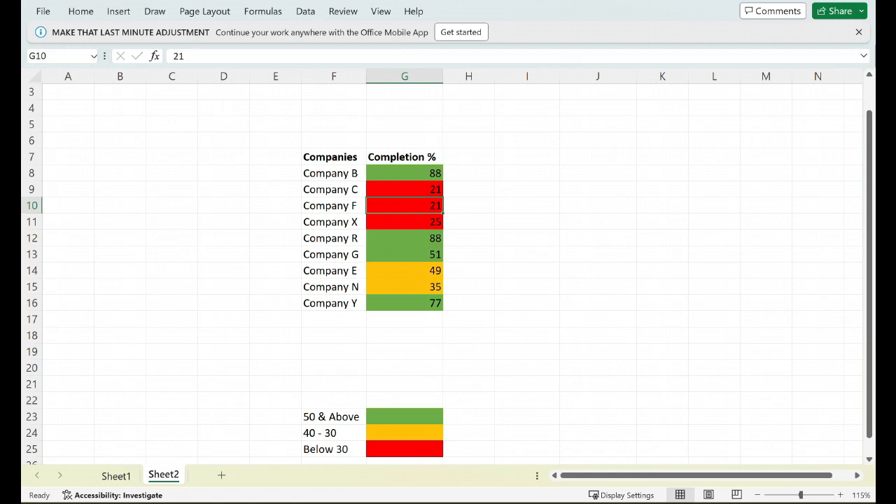
{"action": "left_click", "coordinate": [405, 190]}
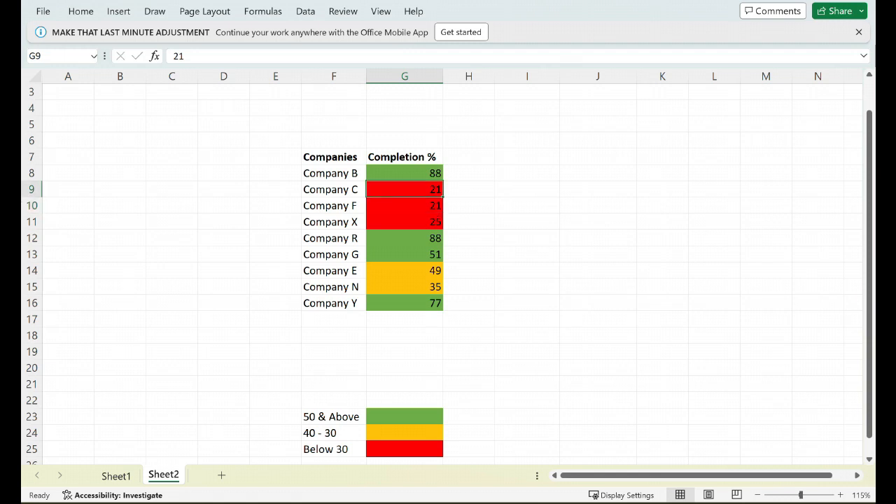
{"action": "type", "text": "45"}
{"action": "key", "text": "Return"}
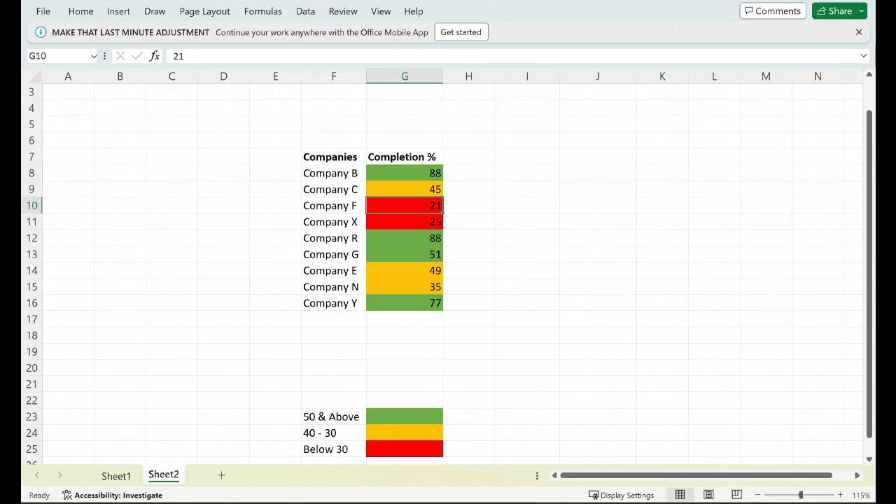
- Set Company C's completion percentage to 77 and Company X's to 55
{"action": "left_click", "coordinate": [404, 190]}
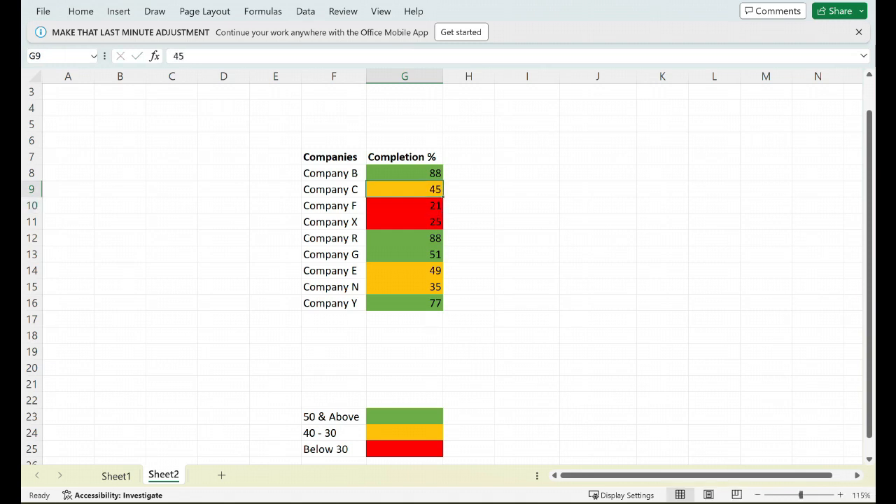
{"action": "type", "text": "77"}
{"action": "key", "text": "Return"}
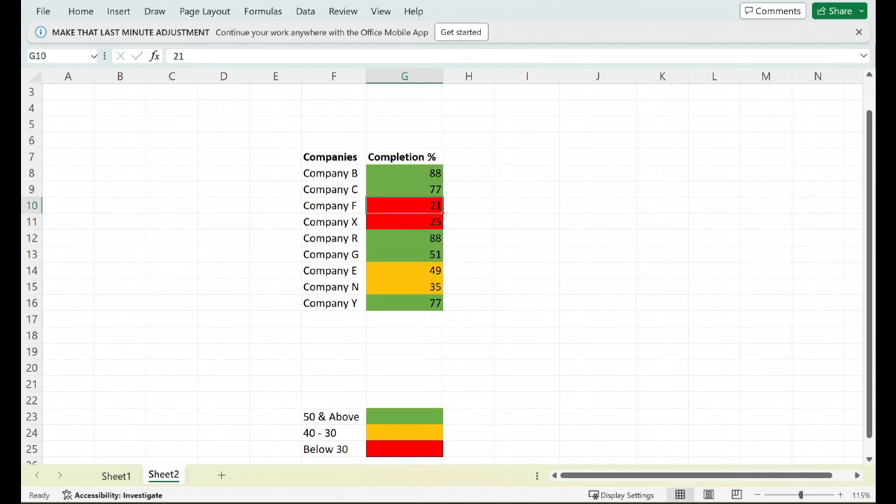
{"action": "left_click", "coordinate": [405, 222]}
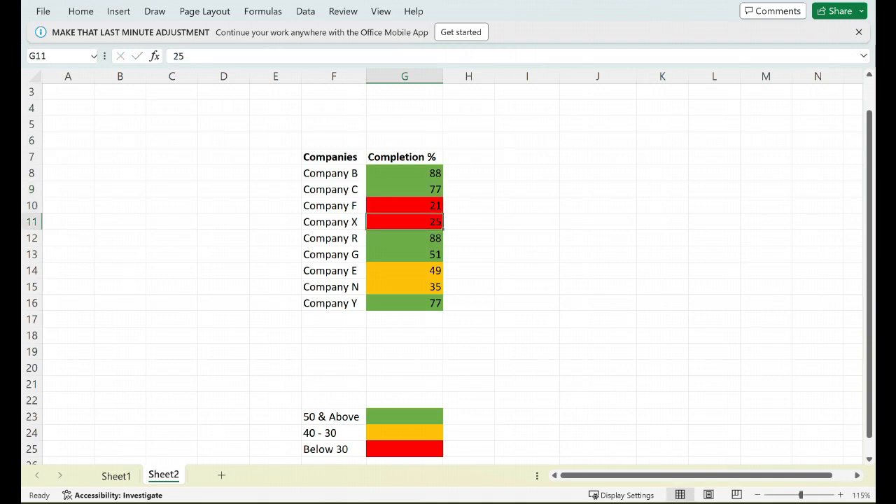
{"action": "type", "text": "55"}
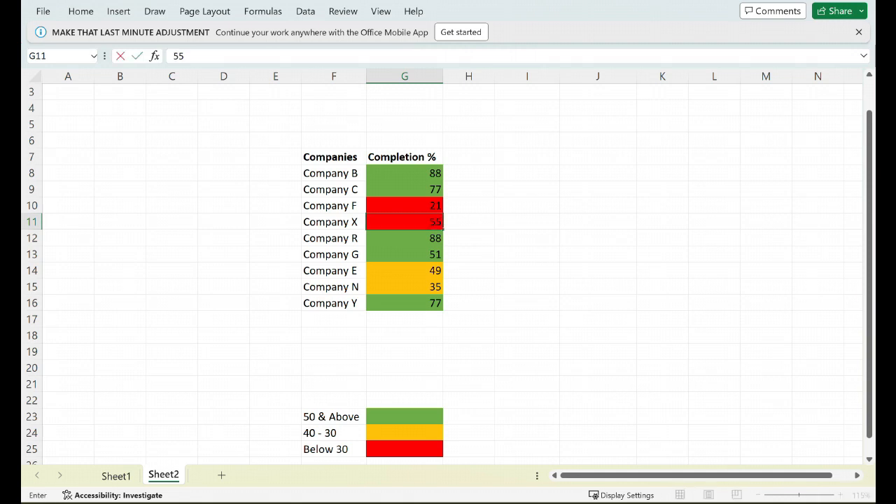
{"action": "key", "text": "Return"}
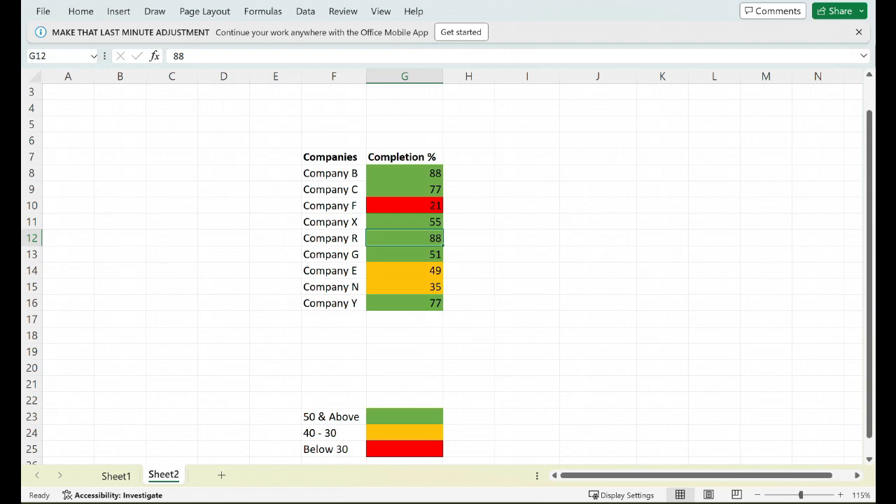
- Clear the conditional formatting rules from the completion percentages in G8:G16 only
{"action": "left_click_drag", "start_coordinate": [405, 174], "coordinate": [404, 304]}
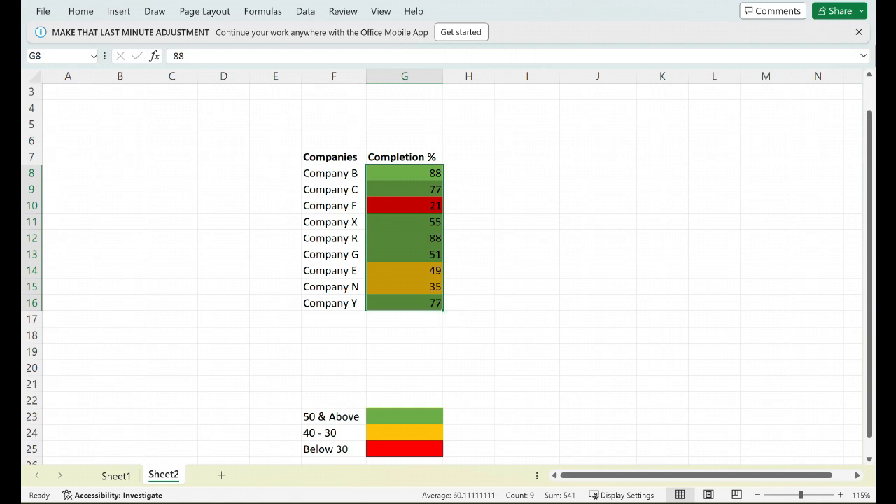
{"action": "left_click", "coordinate": [80, 11]}
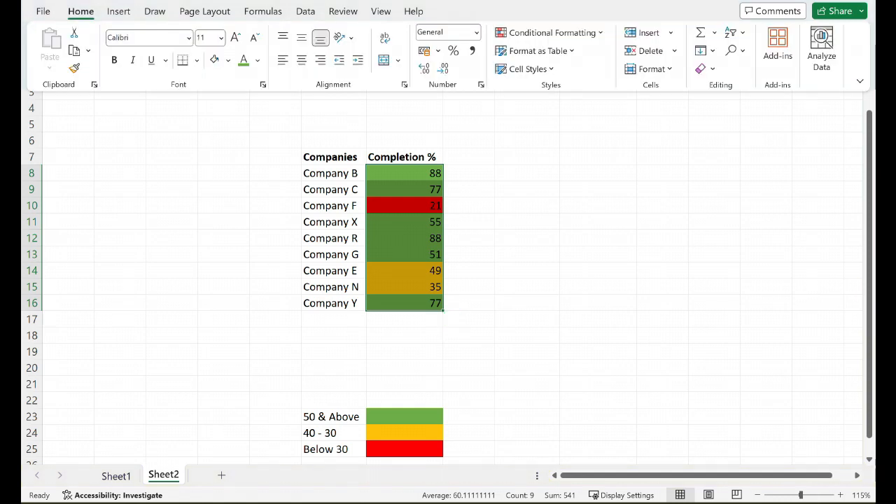
{"action": "left_click", "coordinate": [550, 32]}
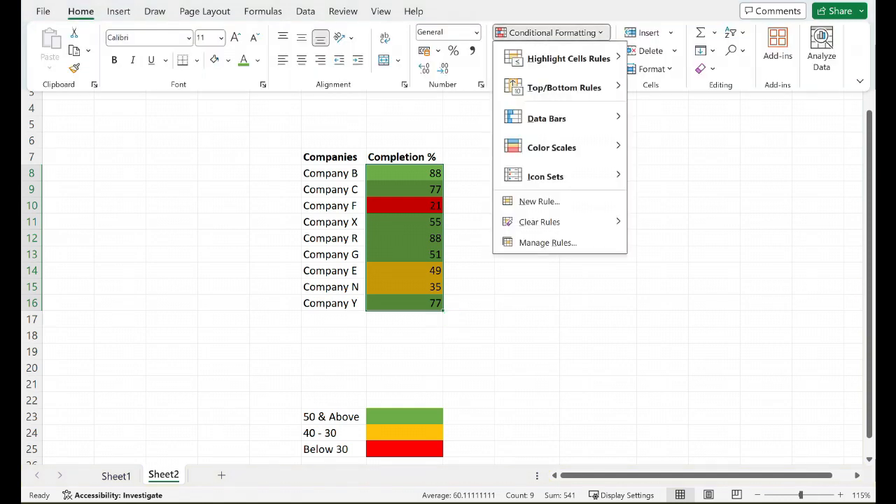
{"action": "mouse_move", "coordinate": [554, 222]}
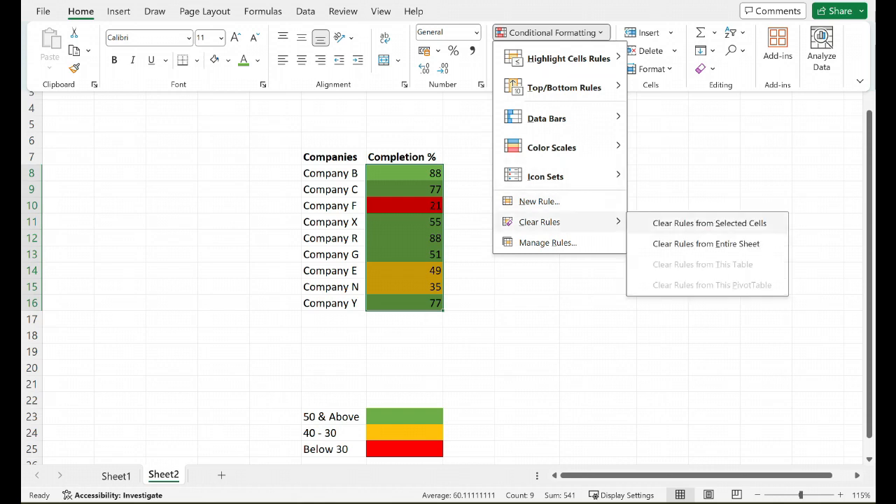
{"action": "left_click", "coordinate": [710, 223]}
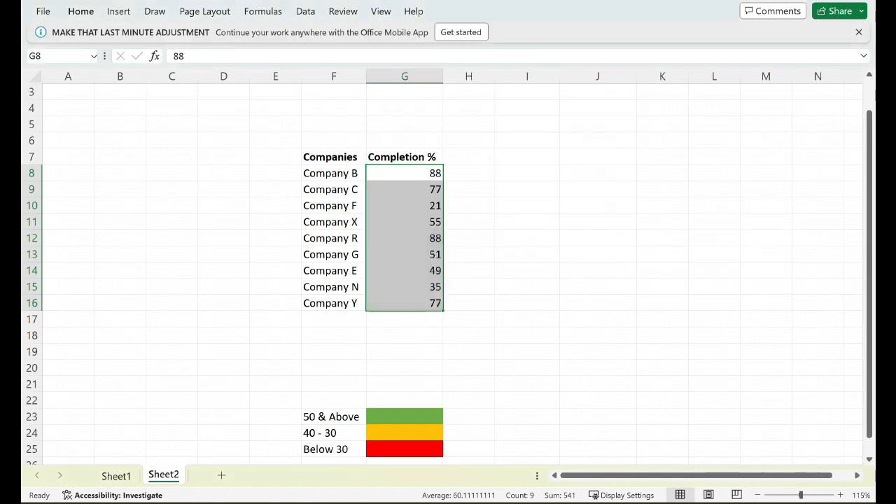